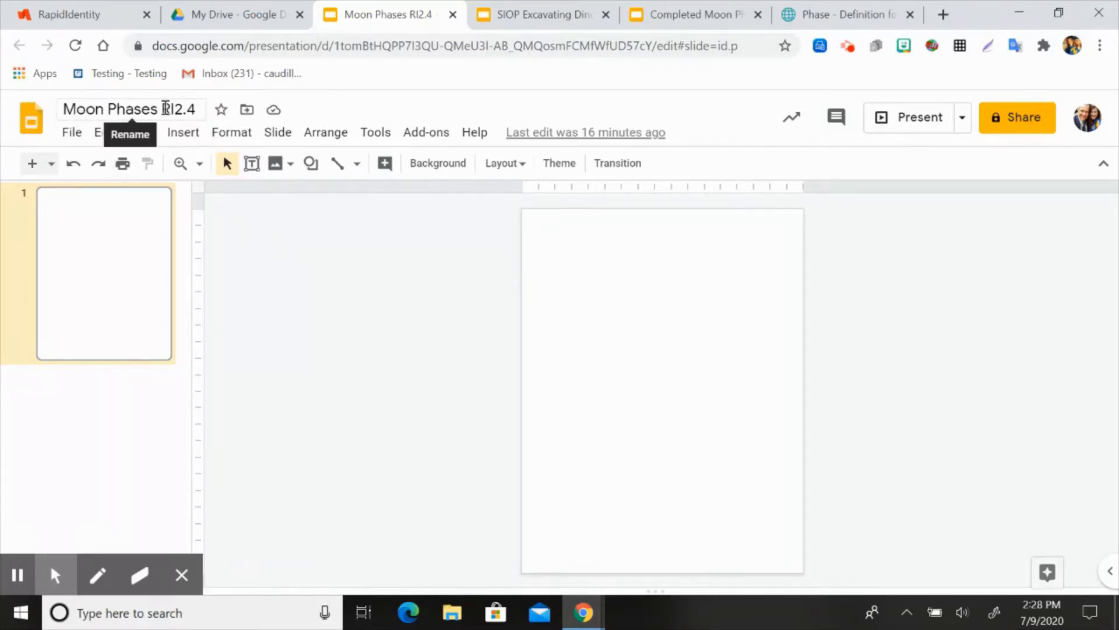
Set the Completed Moon Phases worksheet jpg, found by searching 'moon', as the slide background
mouse_move(52, 577)
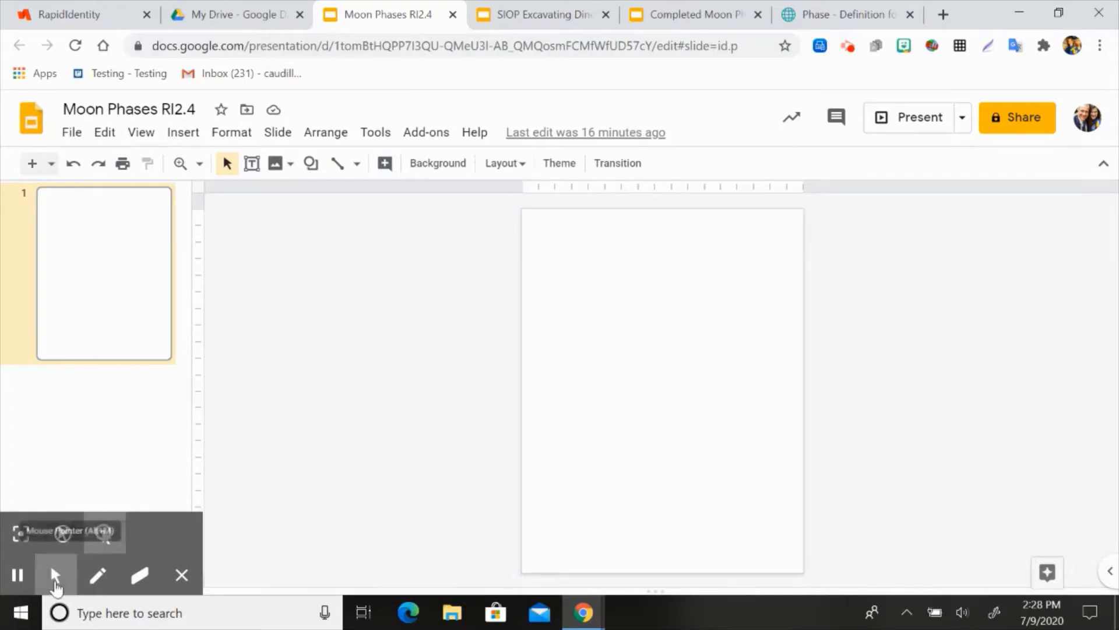
click(102, 533)
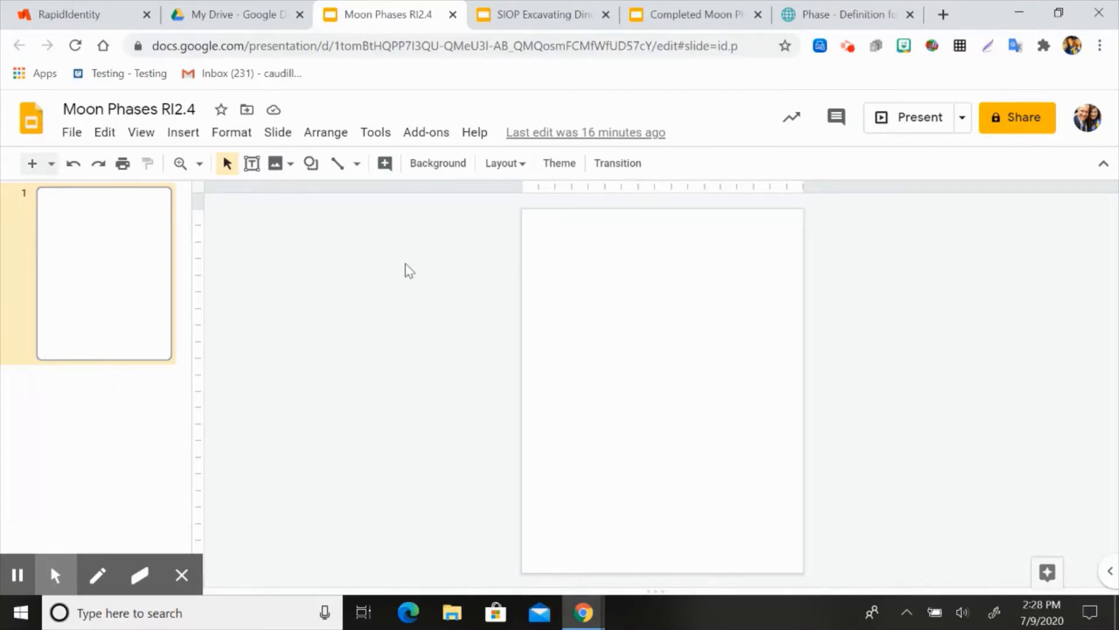
click(442, 164)
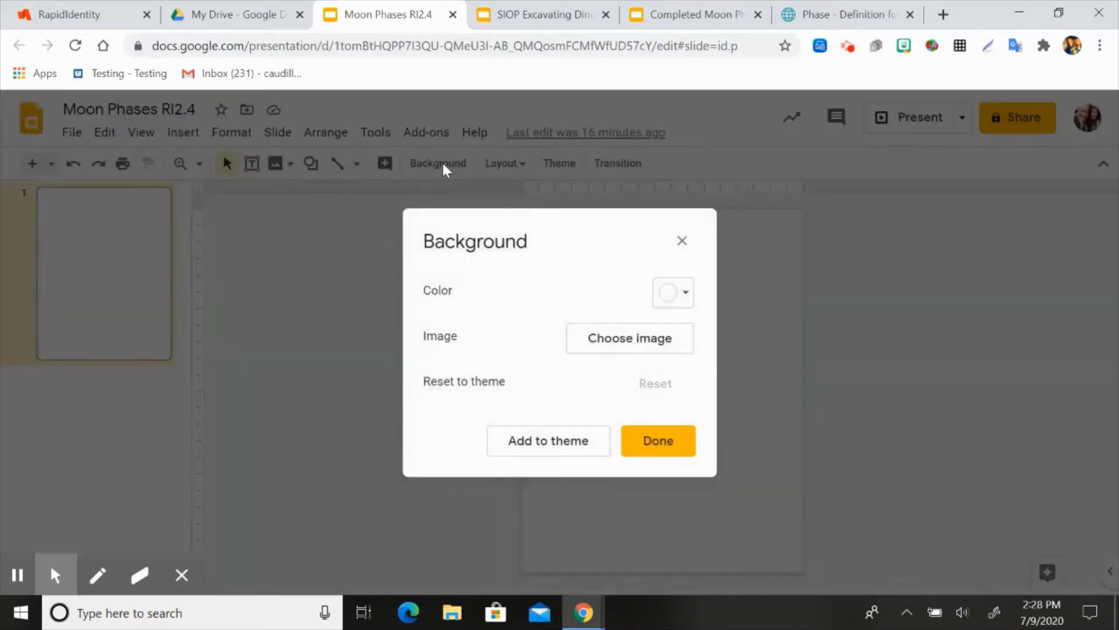
click(629, 344)
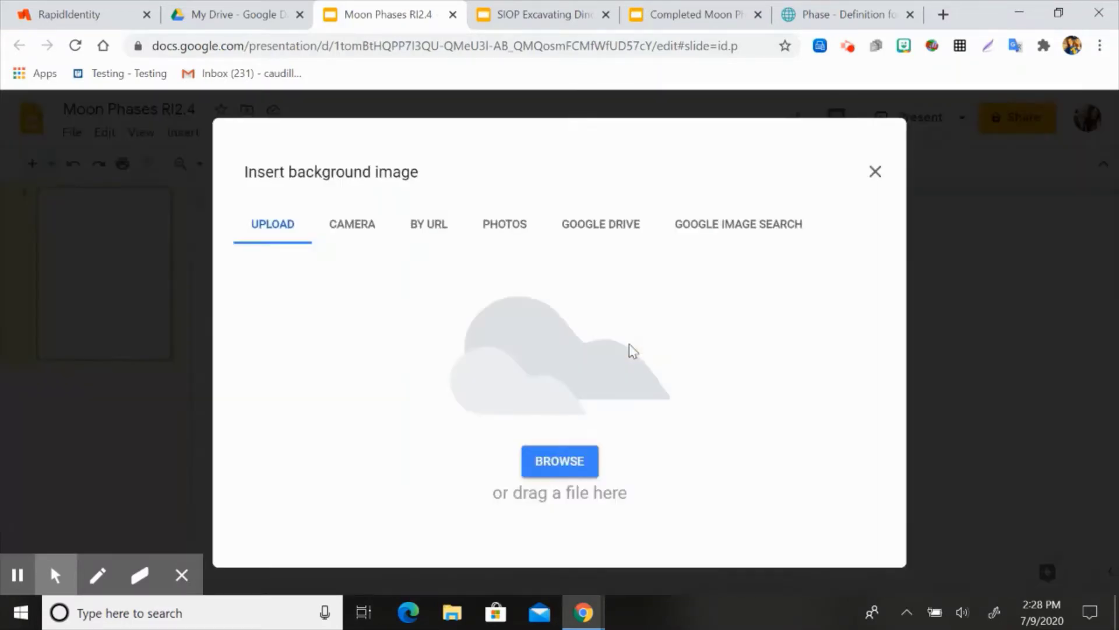
click(570, 466)
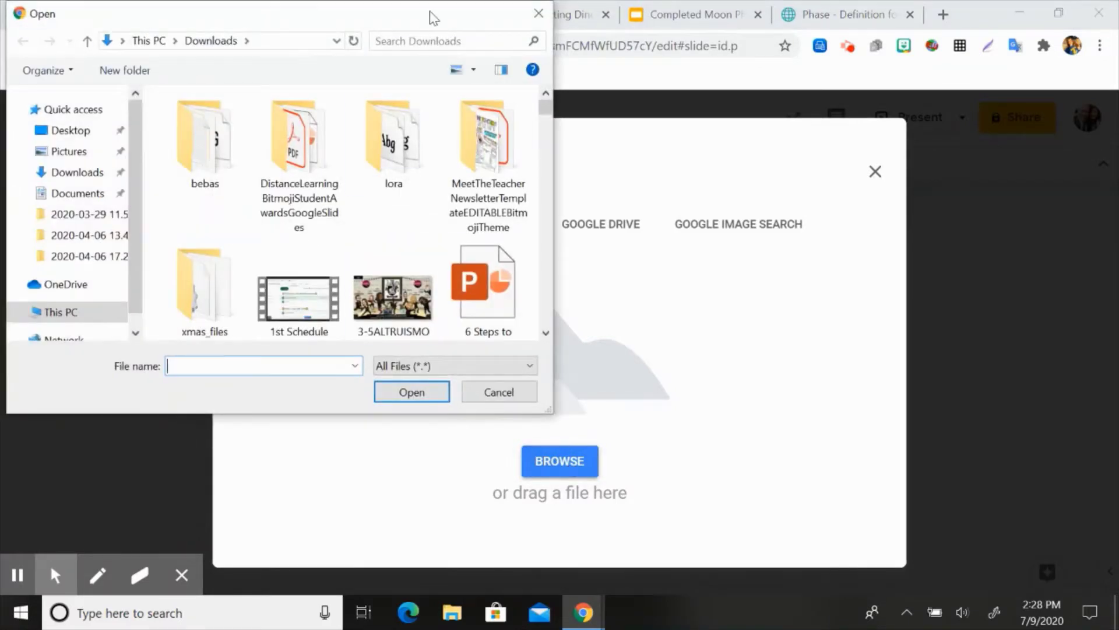
click(422, 40)
text(moon)
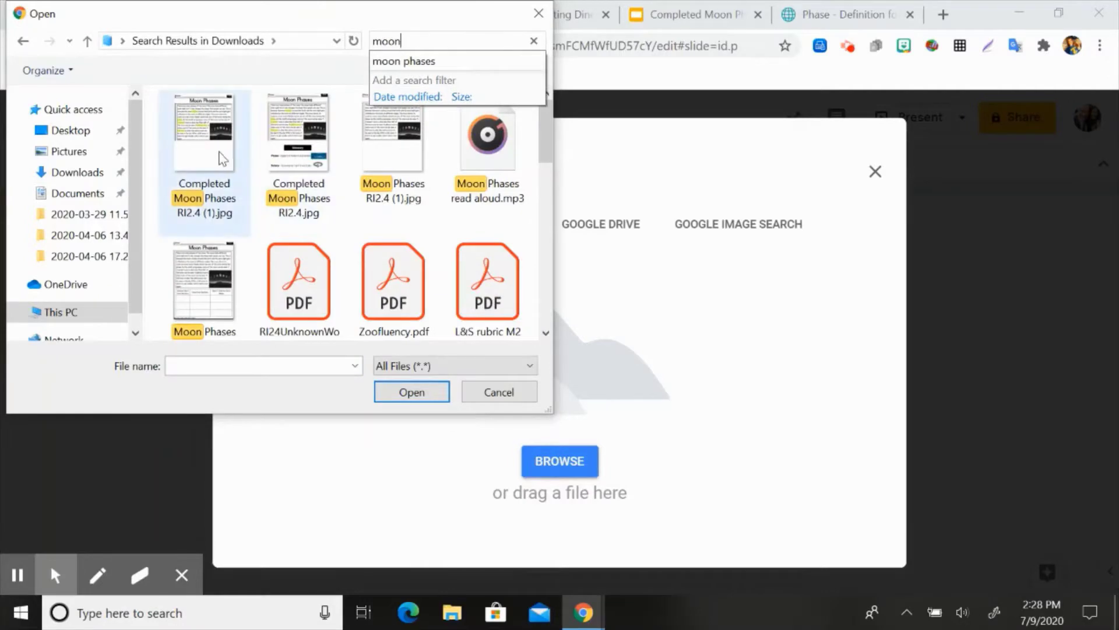
double_click(222, 153)
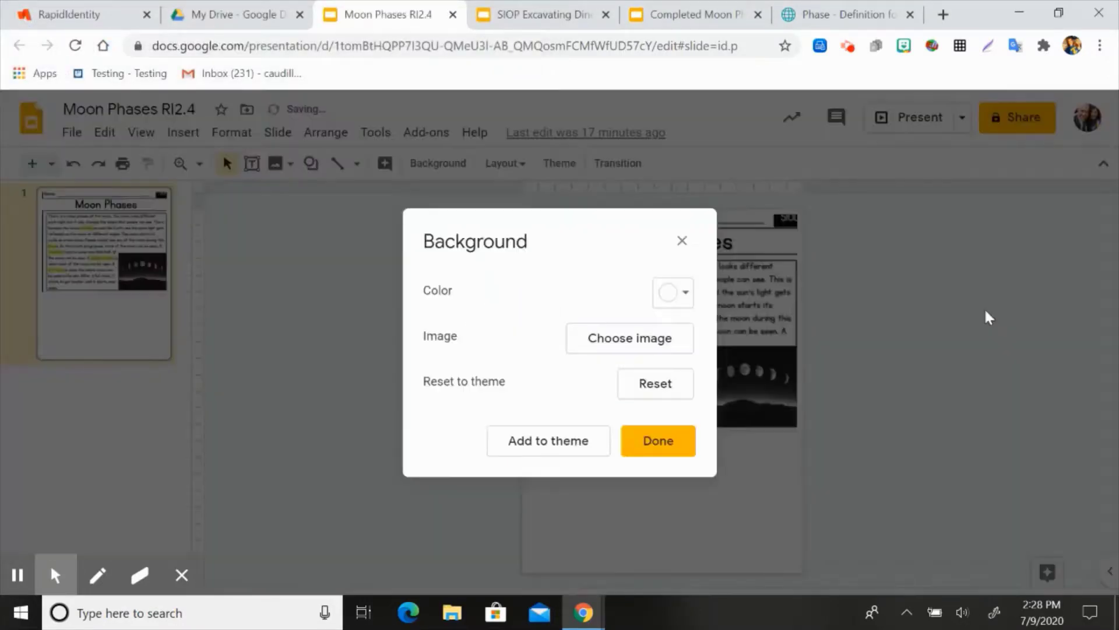
click(664, 442)
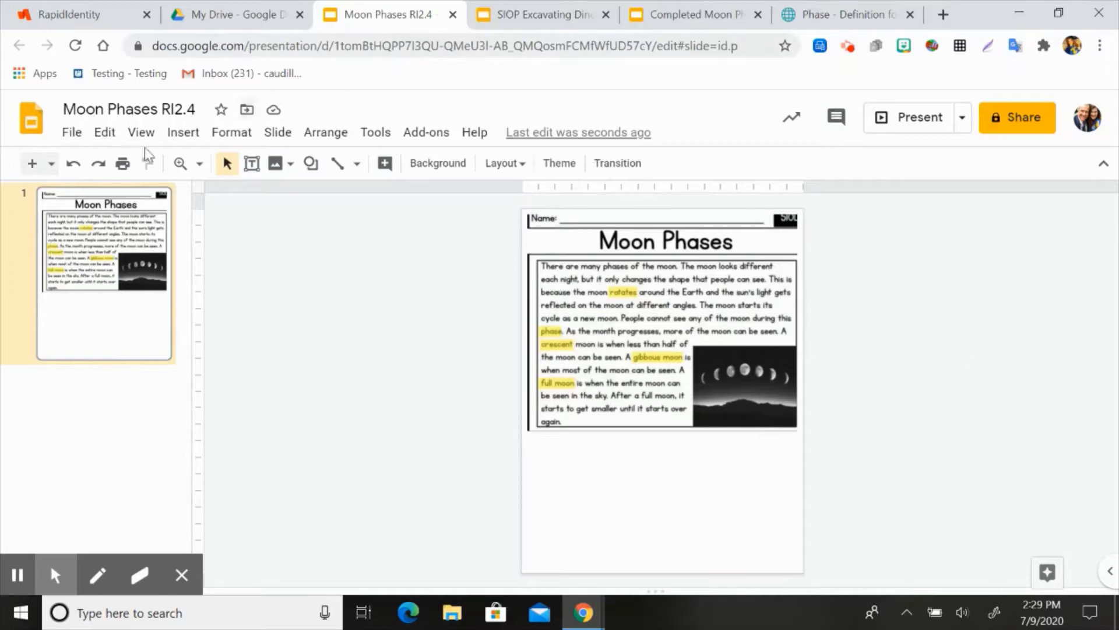
click(71, 133)
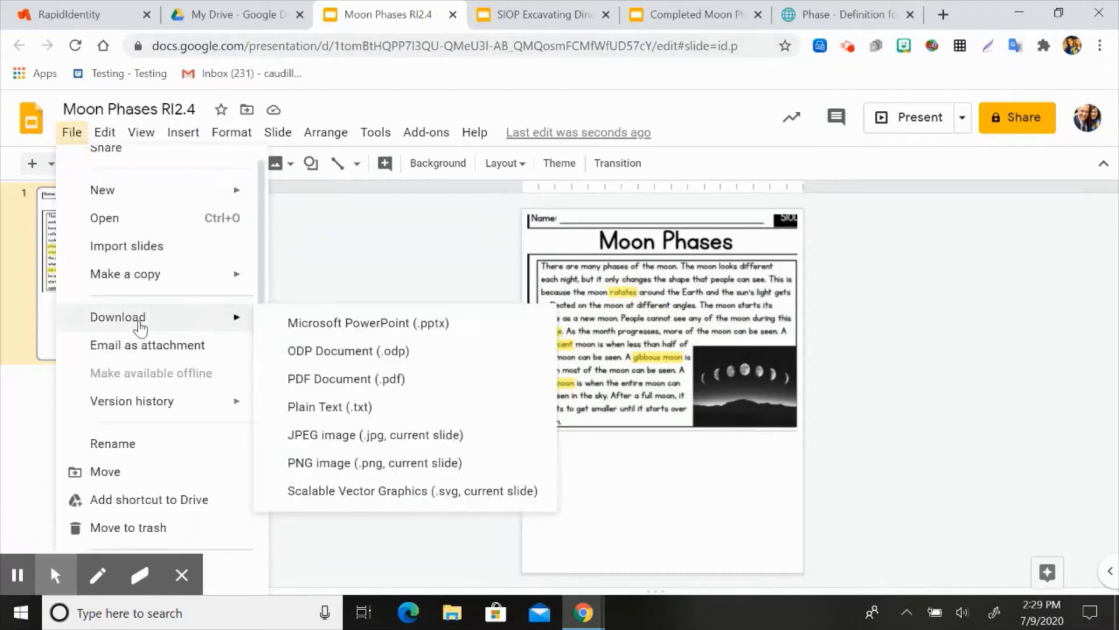
mouse_move(197, 328)
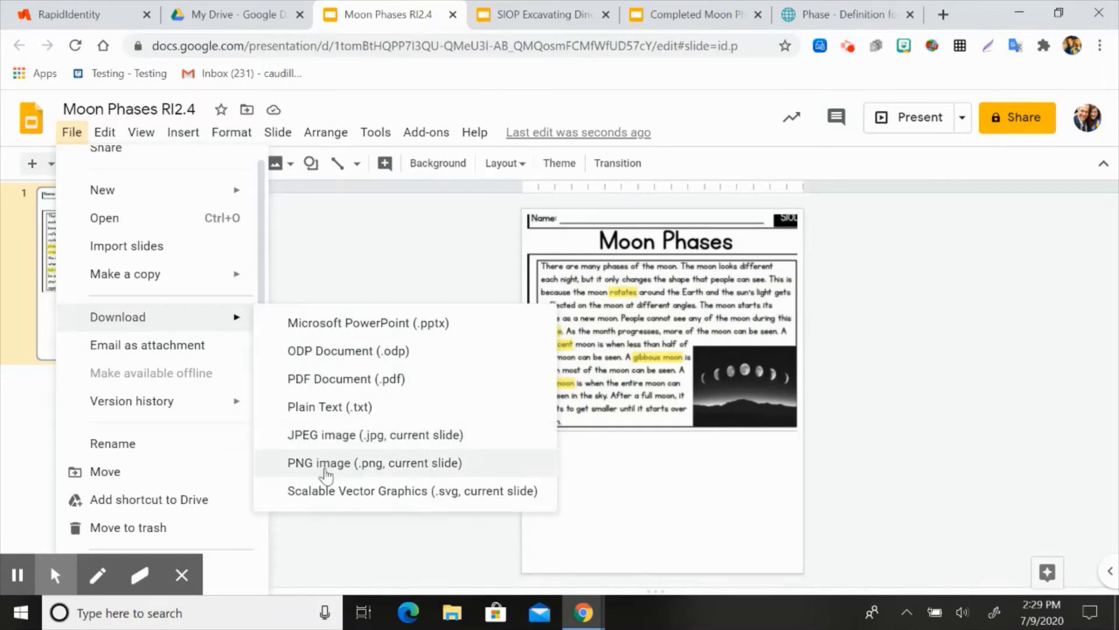
click(365, 254)
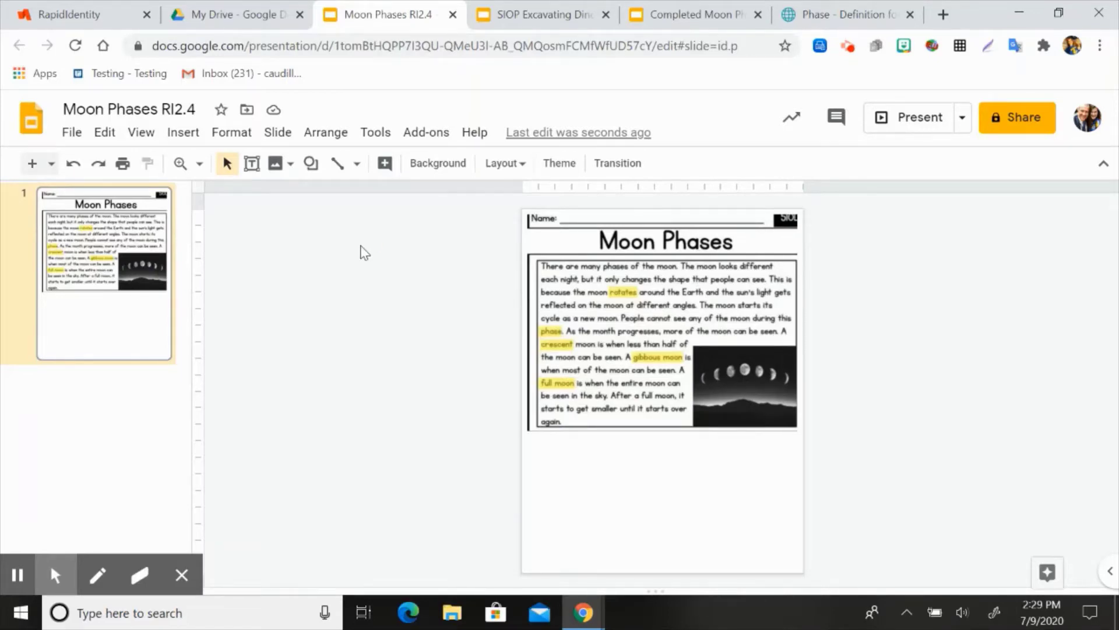
Draw a text box just below the passage containing the word 'Glossary'
click(311, 164)
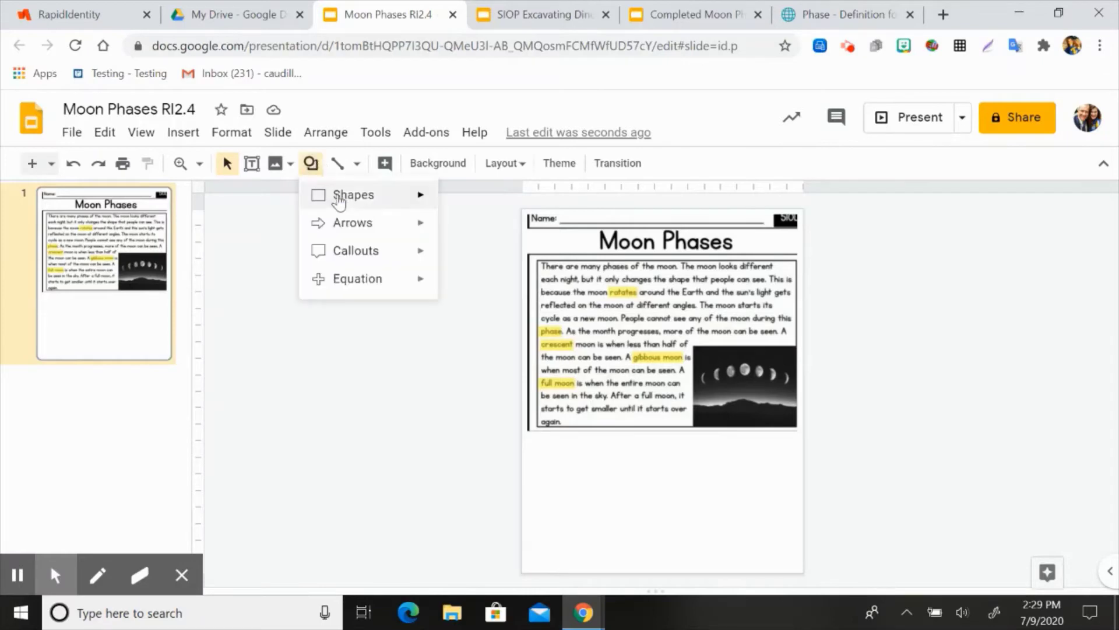
mouse_move(343, 204)
click(251, 163)
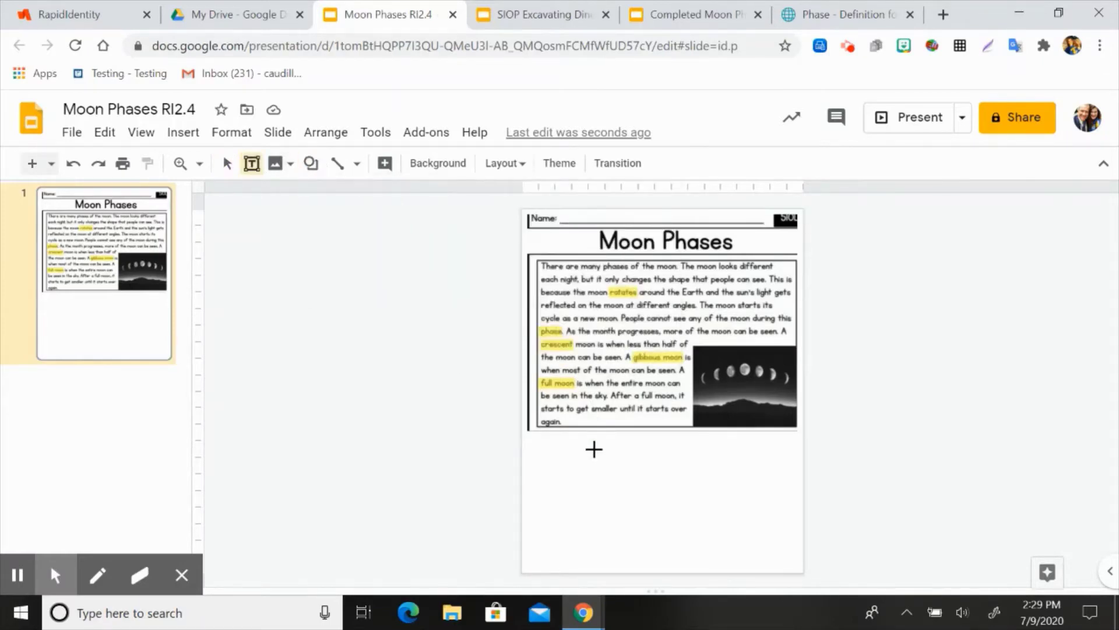
drag(591, 443, 739, 464)
text(Glossary)
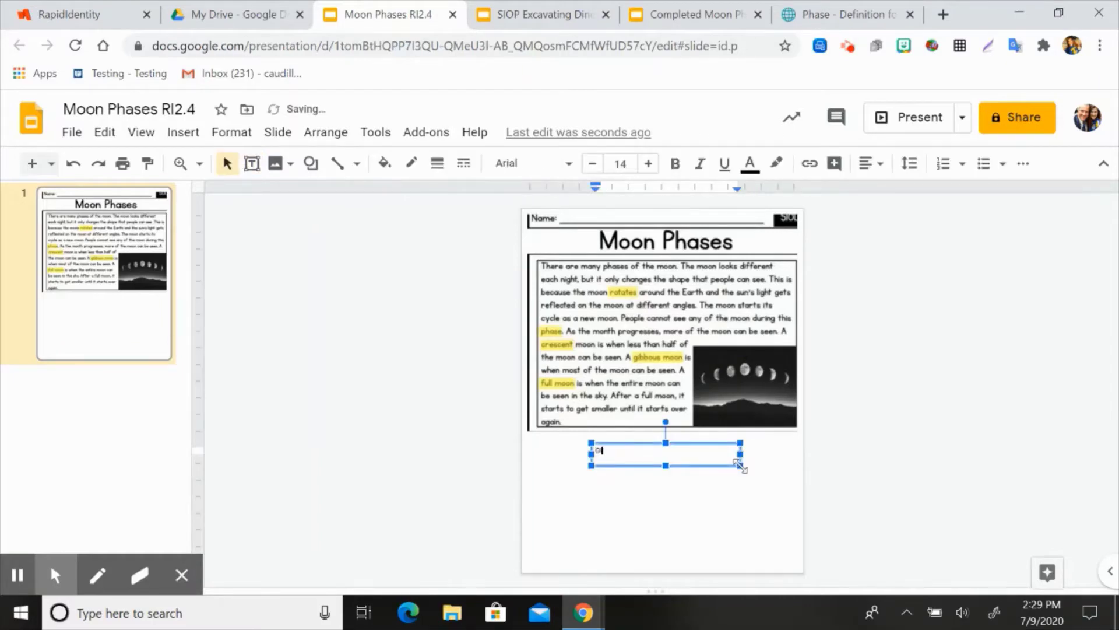
Enlarge the Glossary text by five size steps and centre it in its box
double_click(611, 450)
click(645, 164)
click(645, 163)
click(645, 163)
click(645, 164)
click(646, 164)
click(645, 164)
click(646, 163)
click(646, 164)
click(645, 164)
click(645, 164)
click(646, 164)
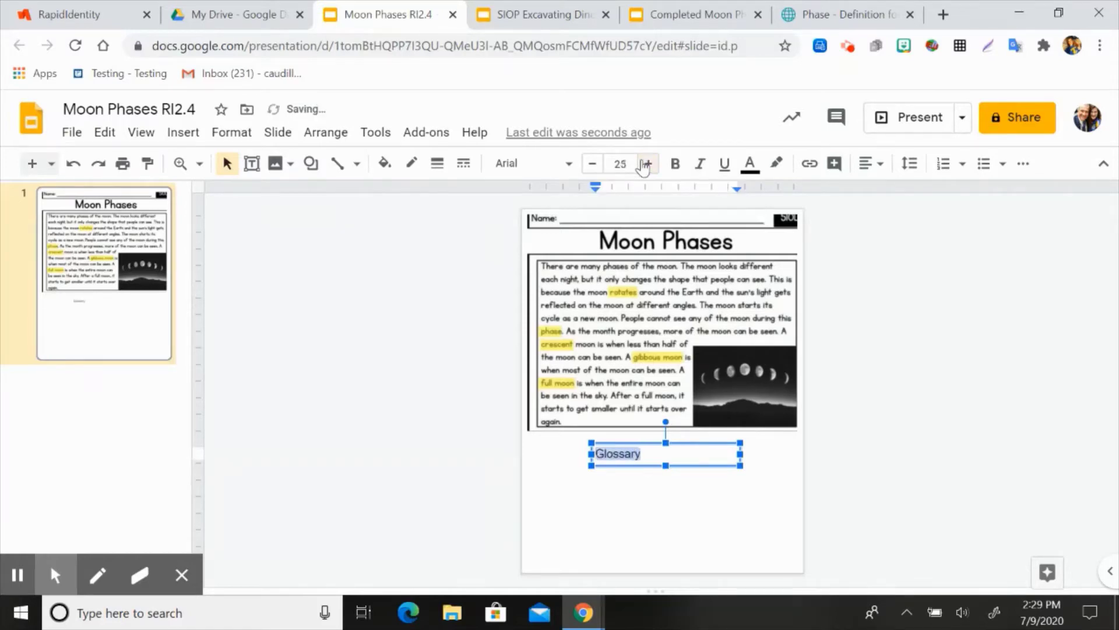
click(871, 164)
click(894, 200)
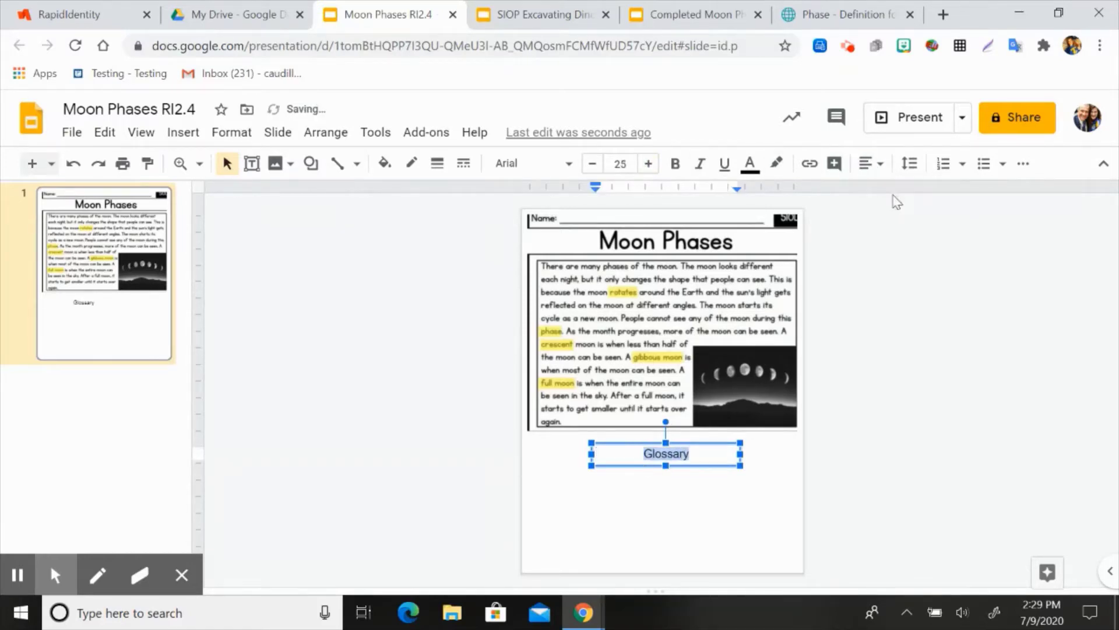
click(695, 452)
Fill the Glossary box black and make its text white and bold
click(384, 163)
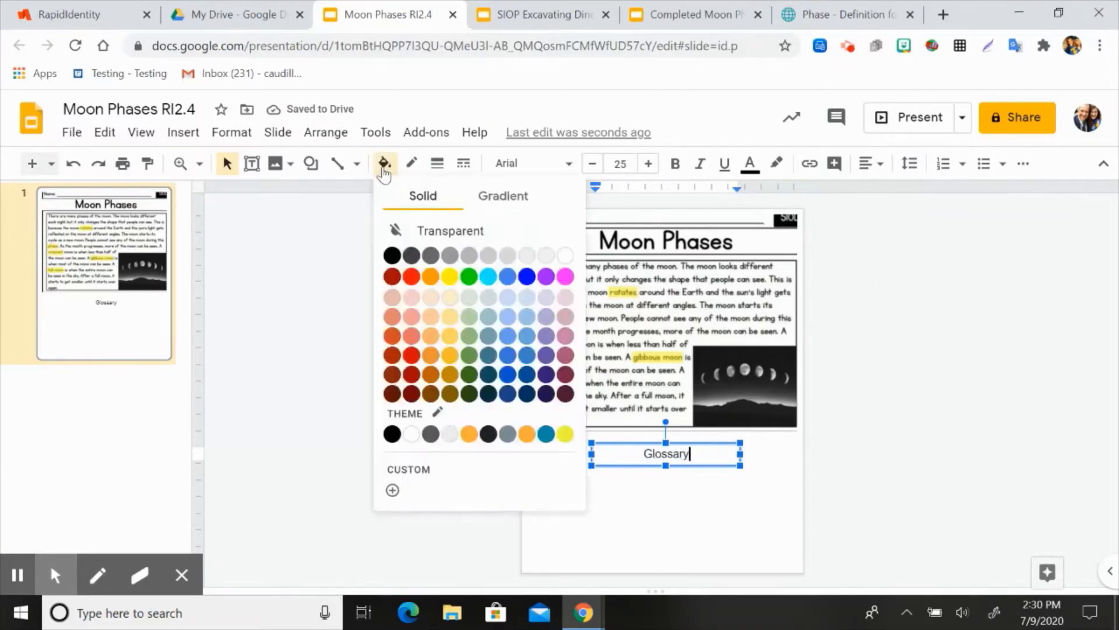
click(392, 254)
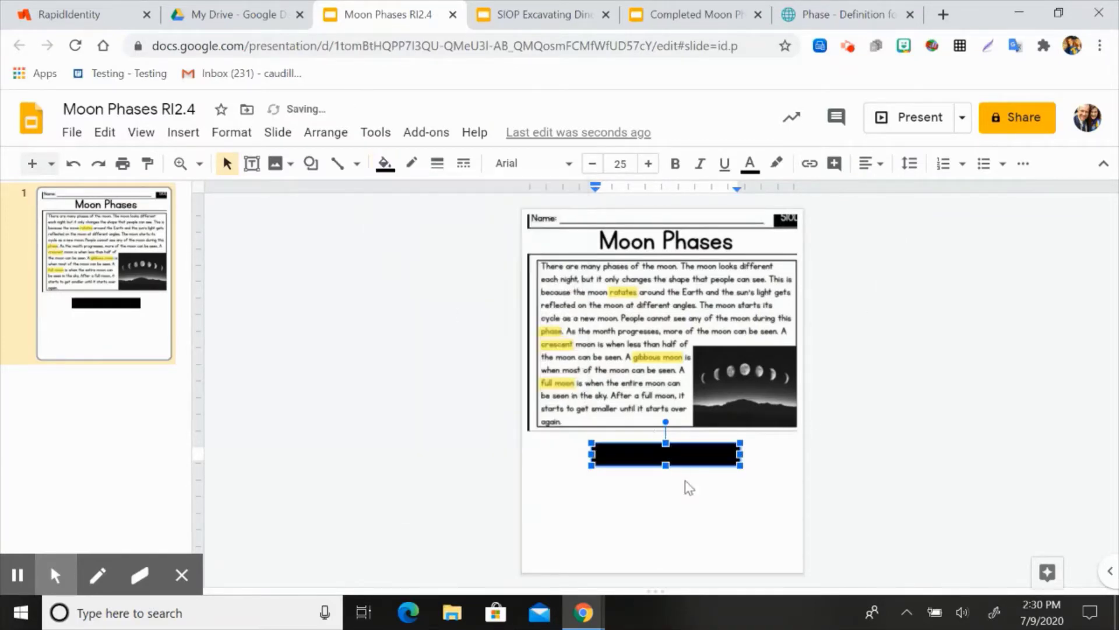
double_click(655, 450)
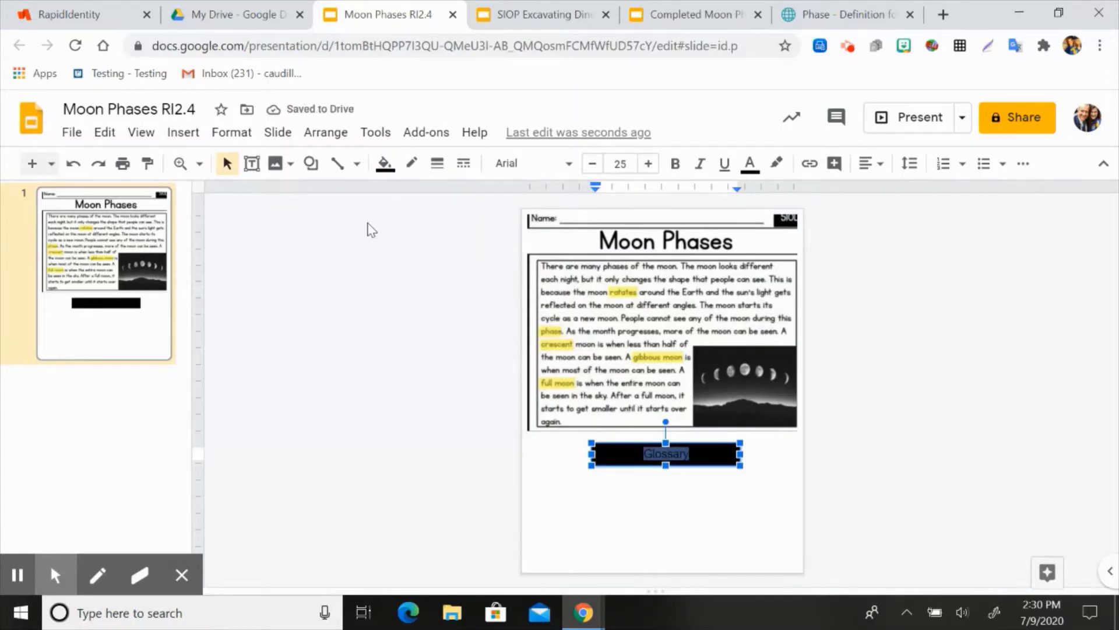
click(752, 166)
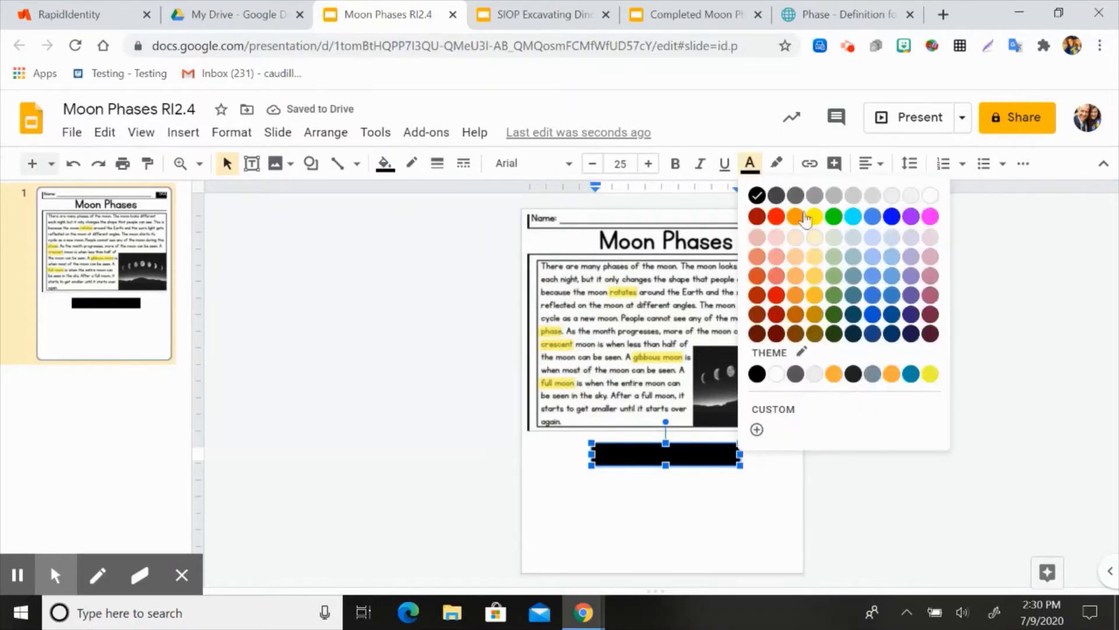
click(928, 195)
click(675, 164)
click(857, 449)
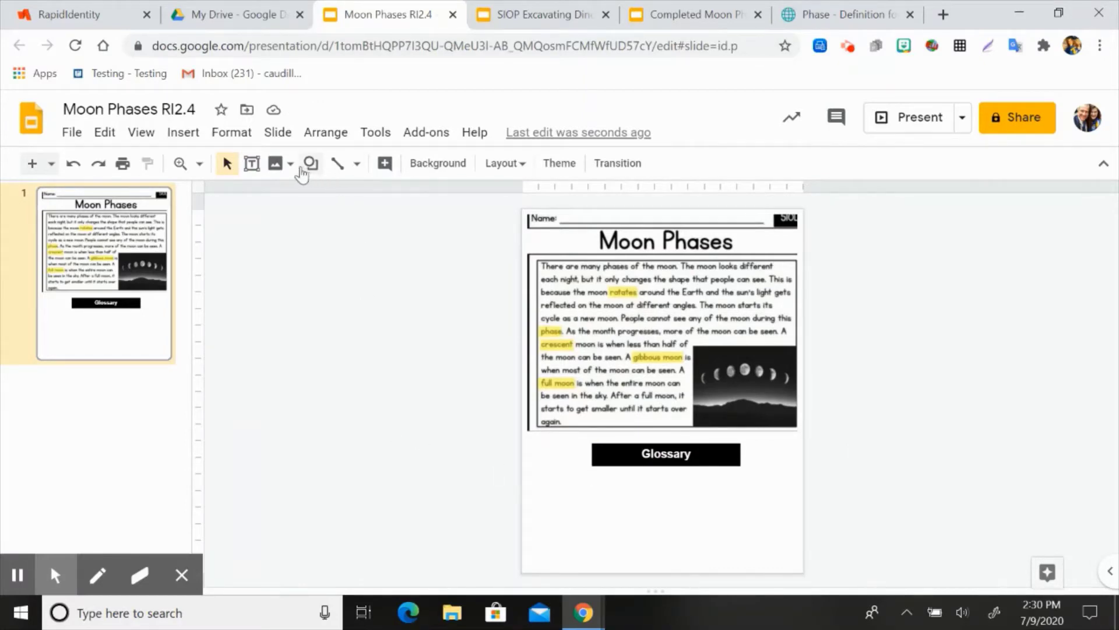
Draw a text box below the Glossary label and begin the entry 'Rotate'
click(251, 163)
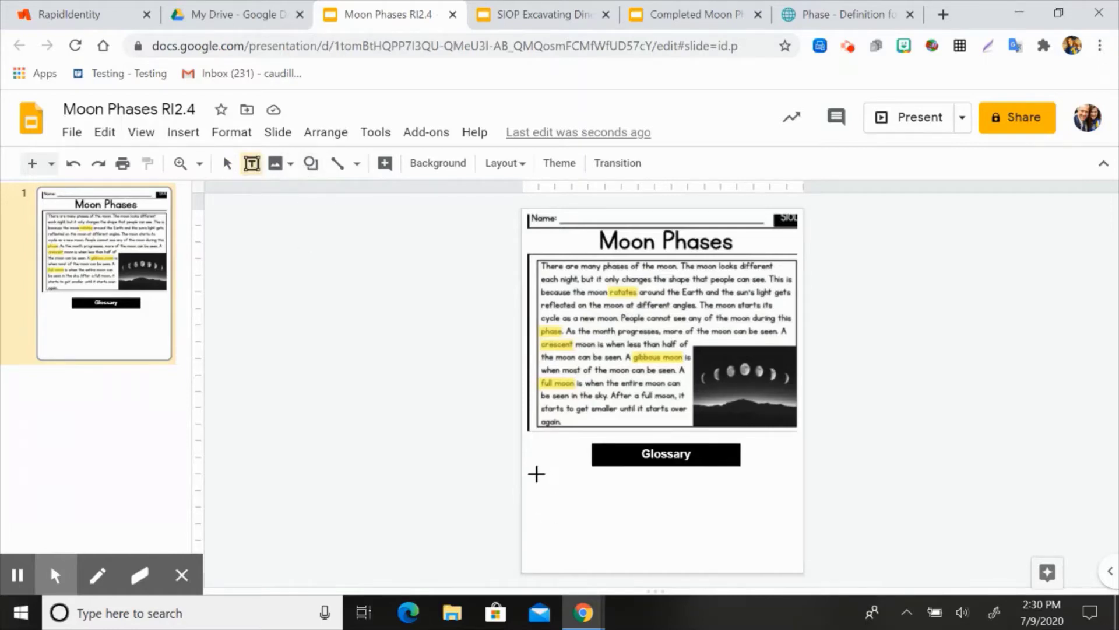
drag(534, 477, 792, 553)
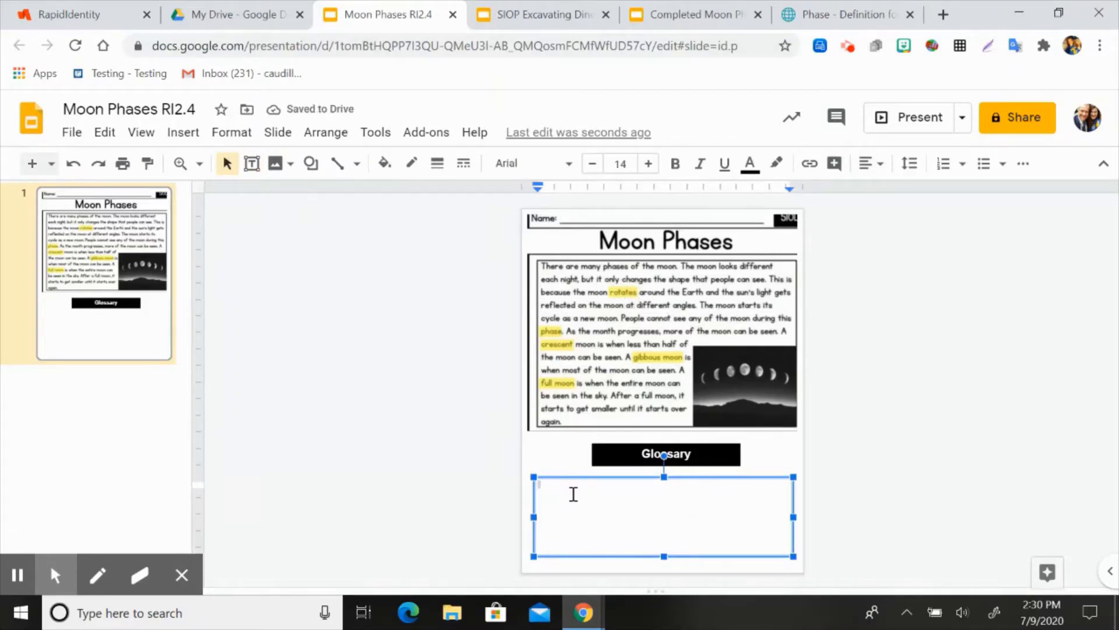
text(Rotate -)
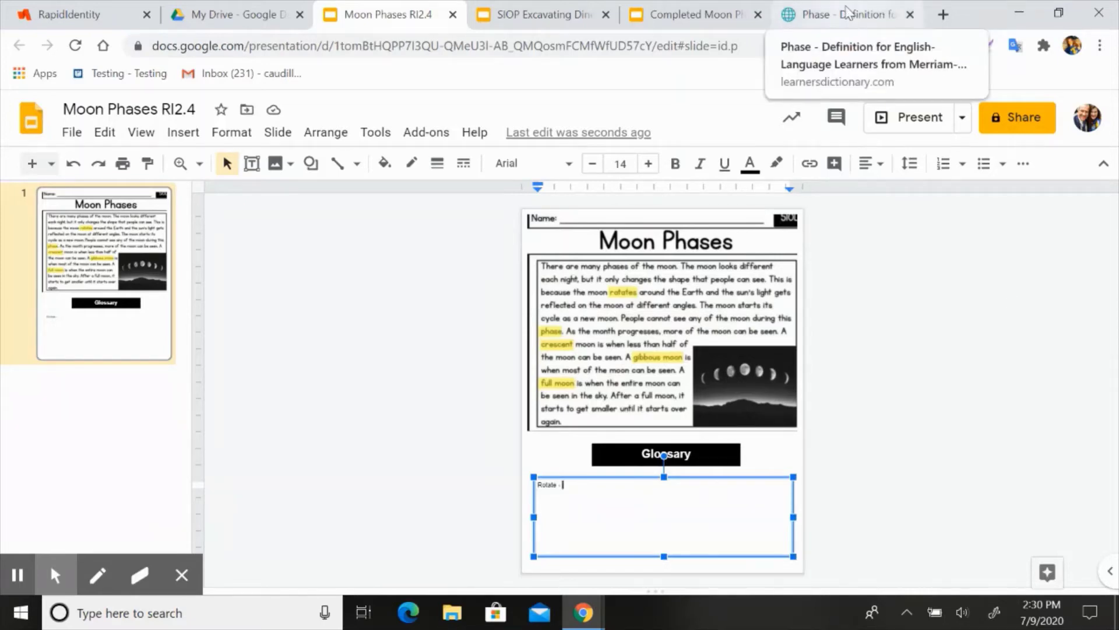
Look up 'rotate' in the dictionary, copy 'to move or turn in a circle', and return to Slides
click(847, 12)
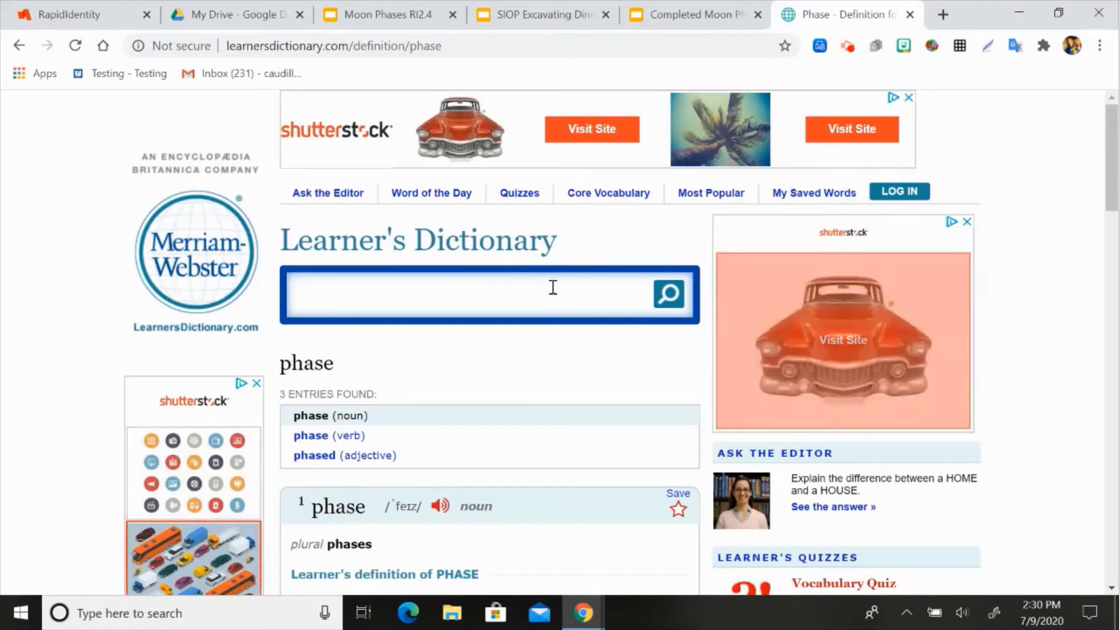
text(rotate)
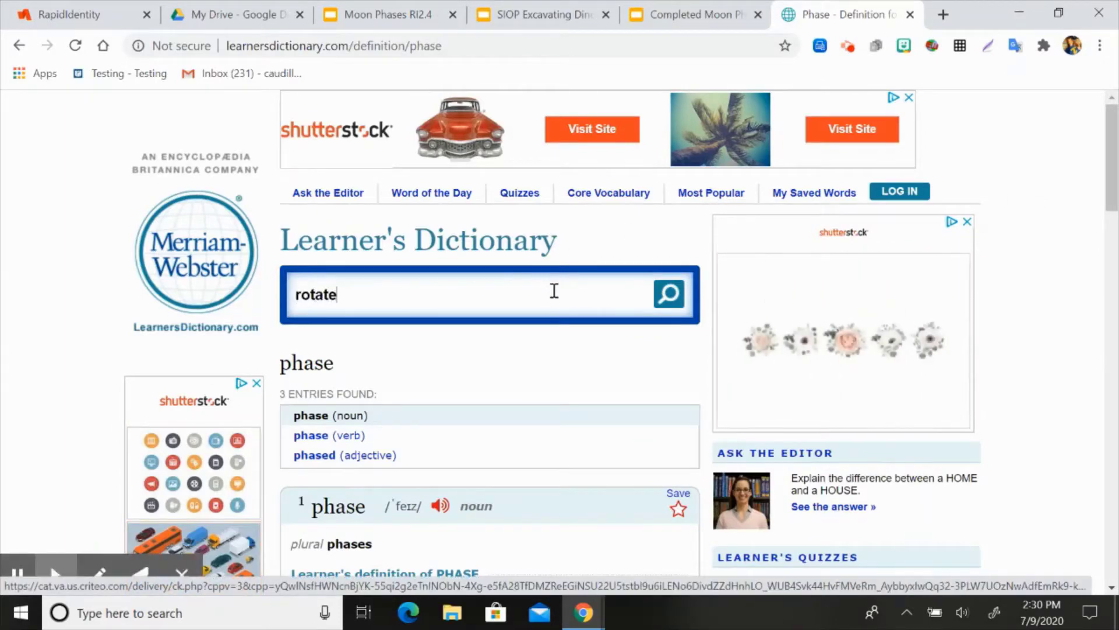
key(Return)
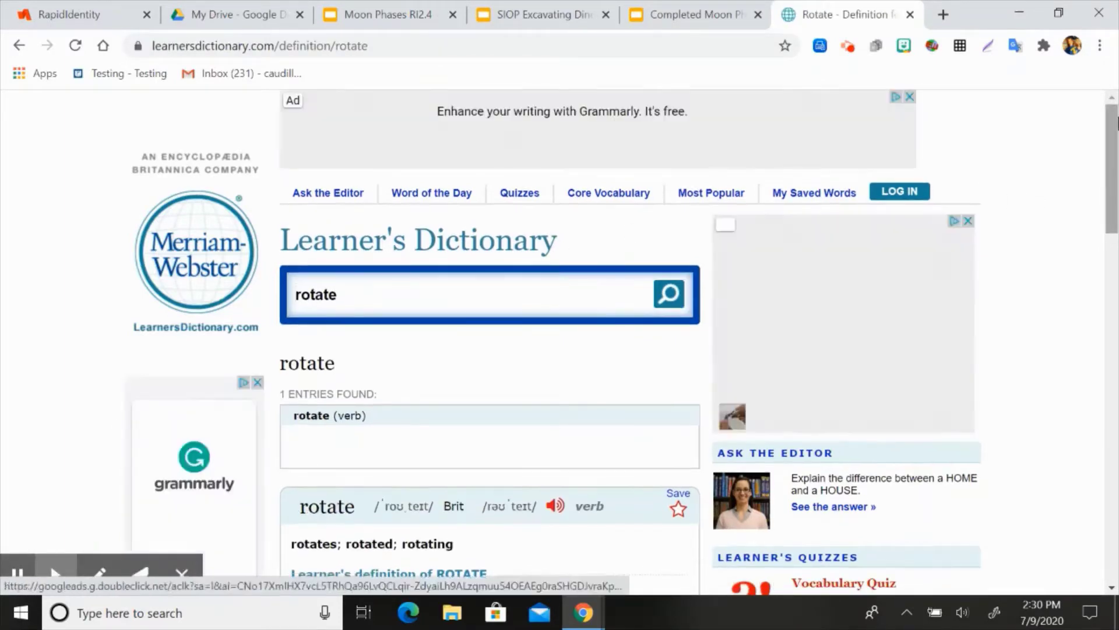
drag(1112, 125, 1115, 187)
drag(463, 365, 313, 365)
key(ctrl+c)
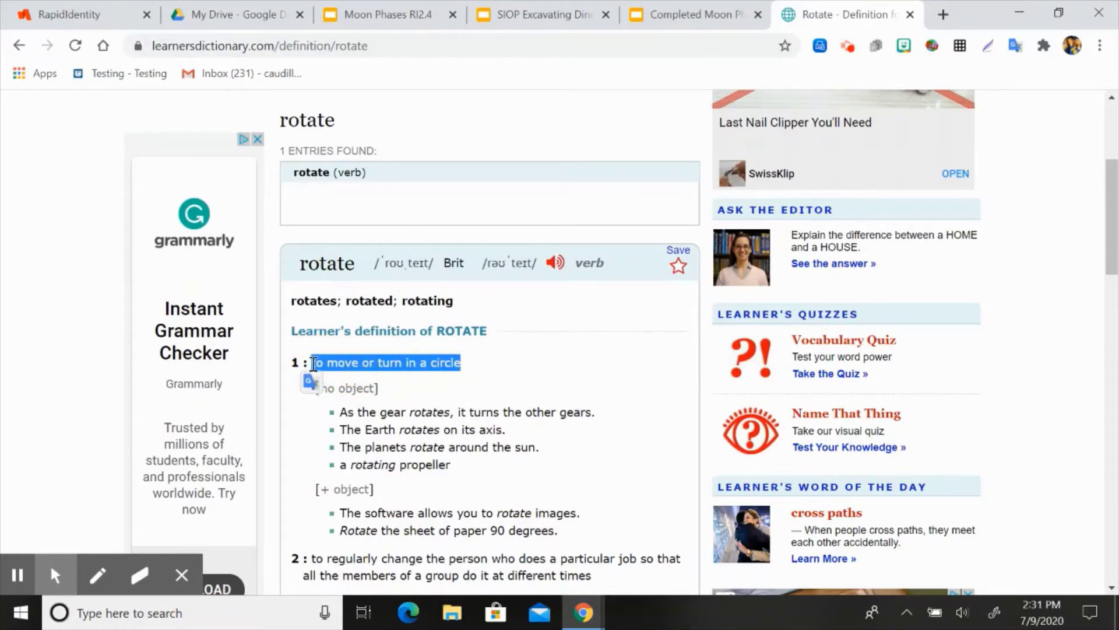
click(388, 15)
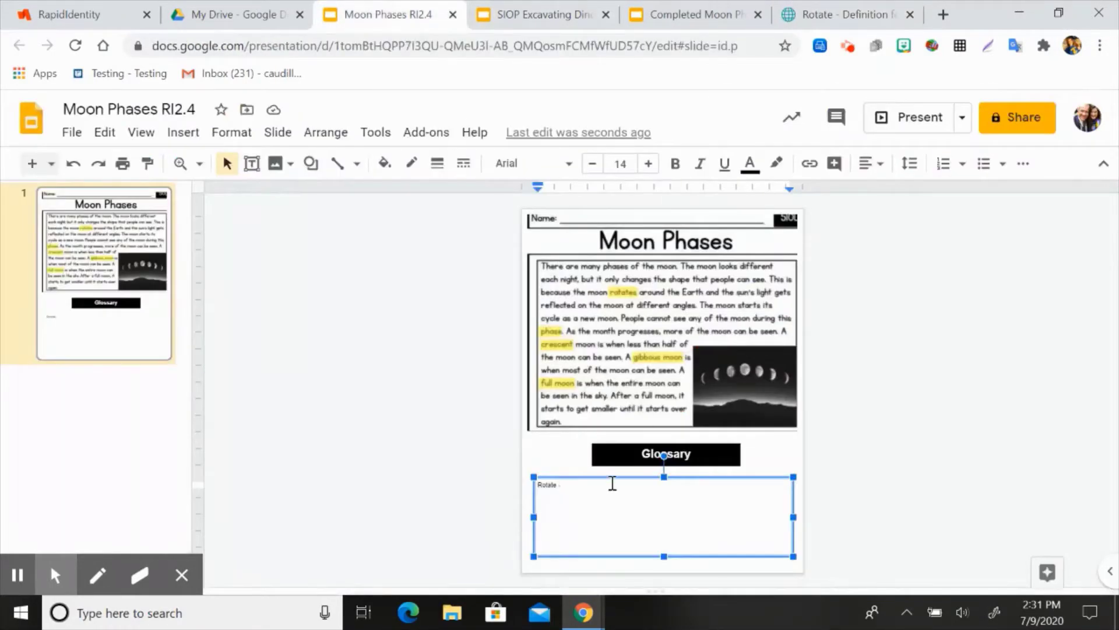
Paste the definition into the Rotate entry and enlarge the text four size steps
key(ctrl+v)
click(583, 484)
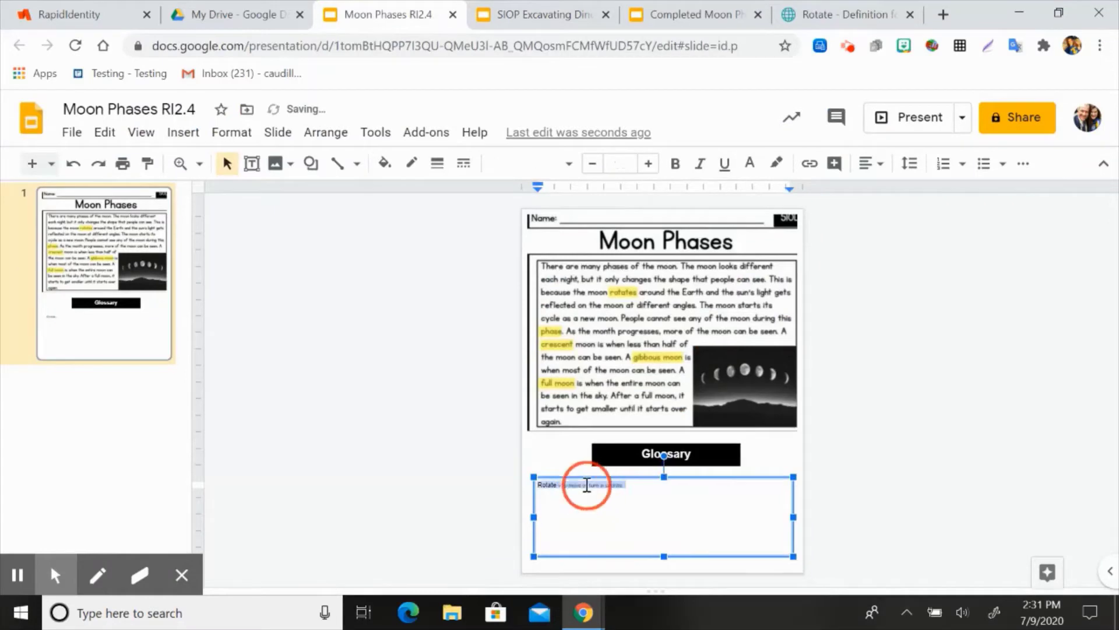
click(648, 164)
click(648, 164)
click(647, 164)
click(648, 164)
click(648, 164)
click(647, 164)
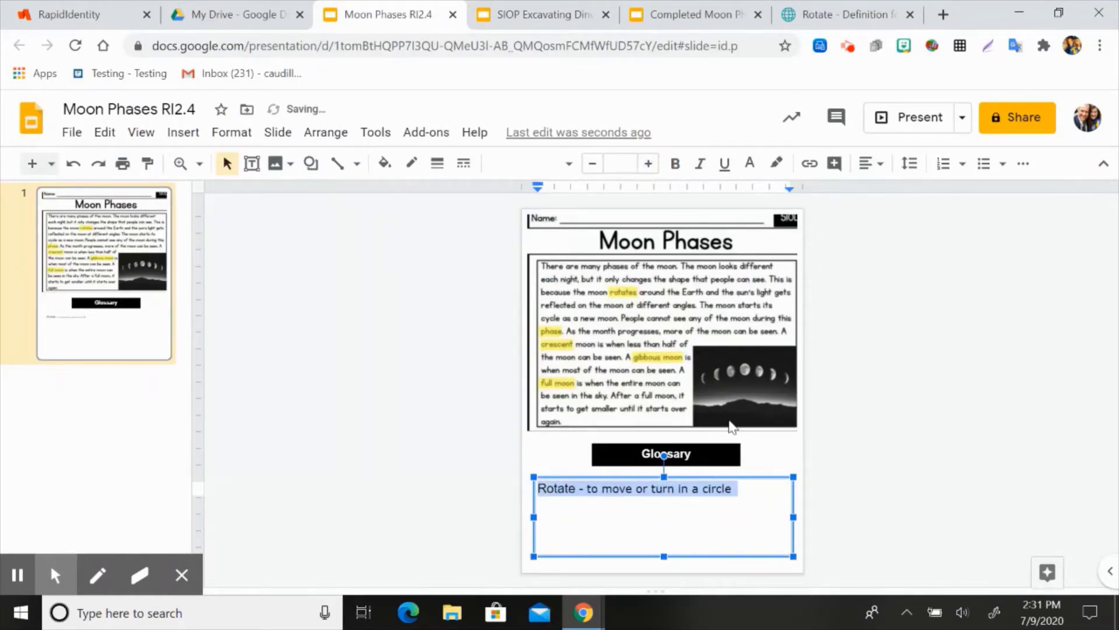
End the definition with a period and make the word 'Rotate' bold
click(753, 499)
text(.)
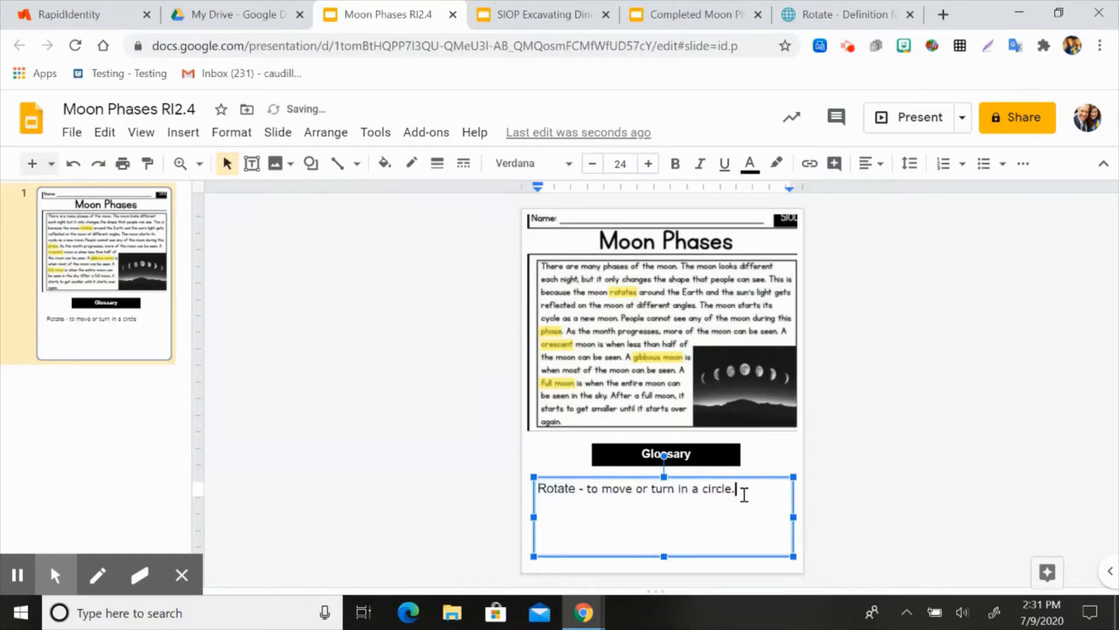
double_click(563, 488)
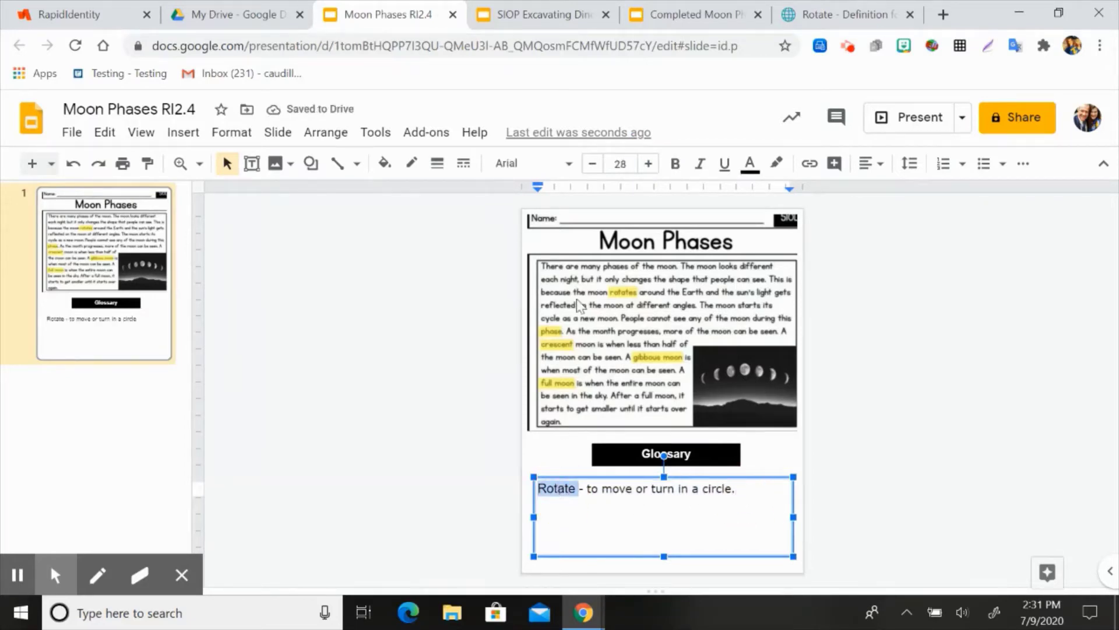
click(676, 164)
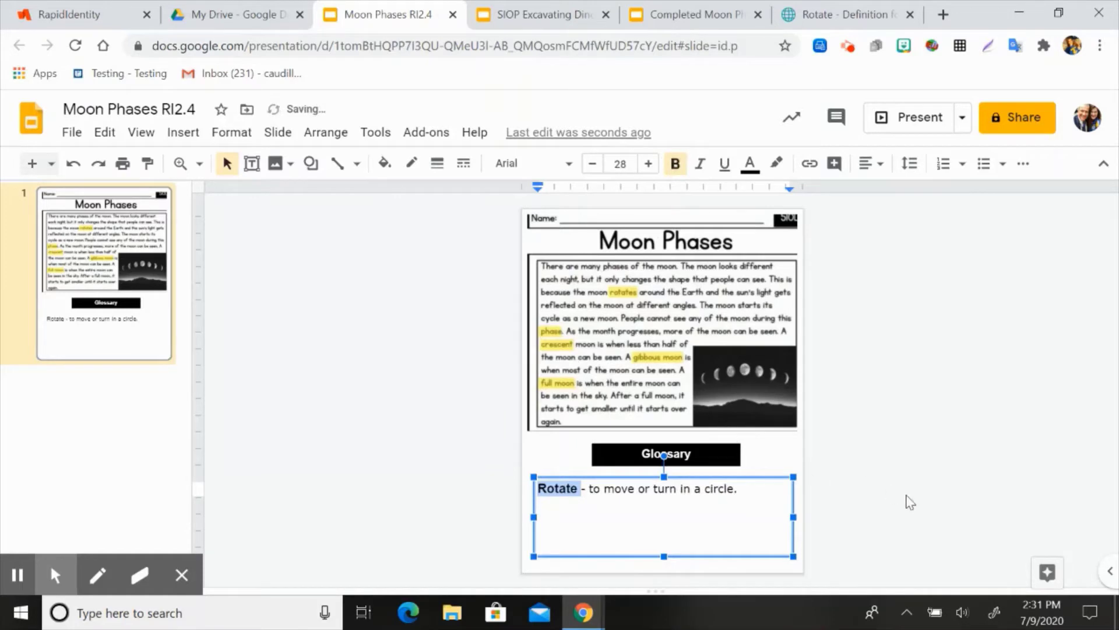
click(907, 500)
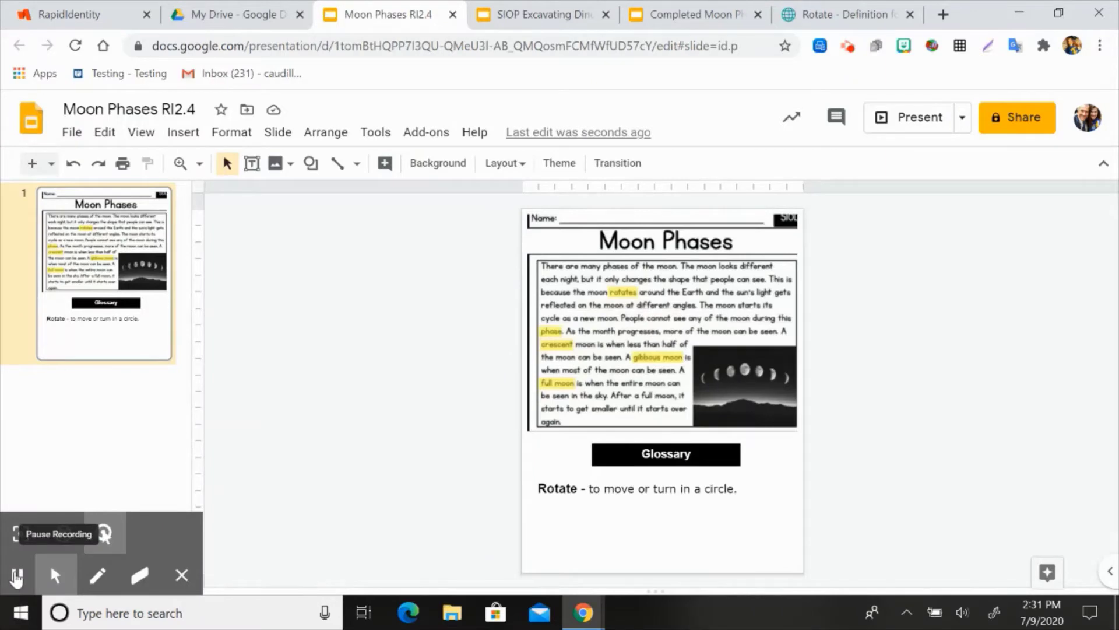
click(16, 574)
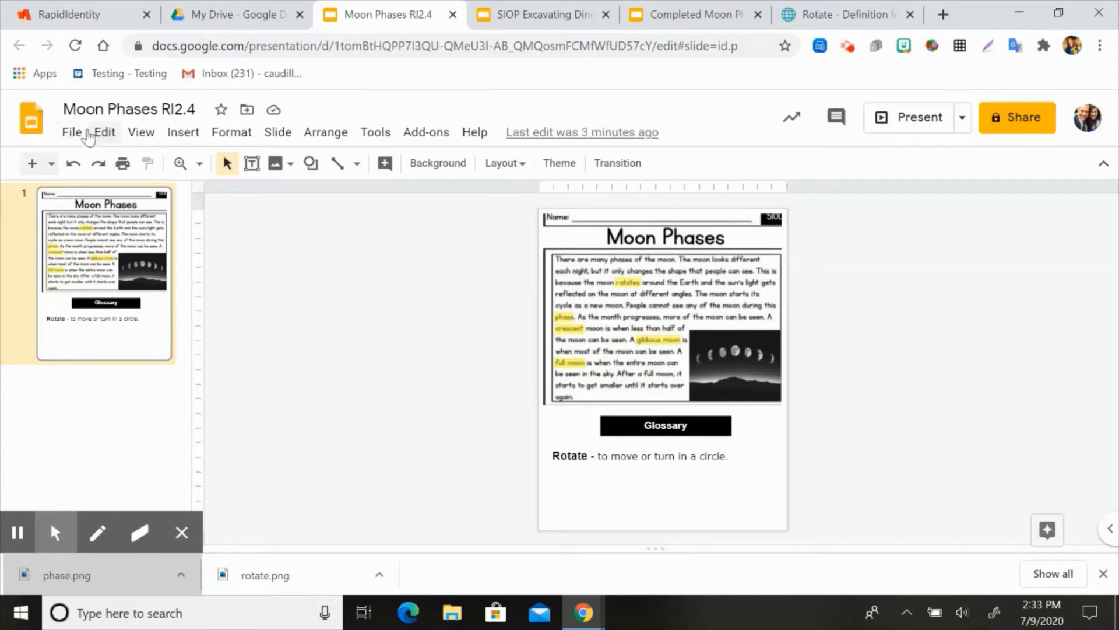
Upload rotate.png from Downloads and place the arrow icon beside the Rotate definition
click(183, 133)
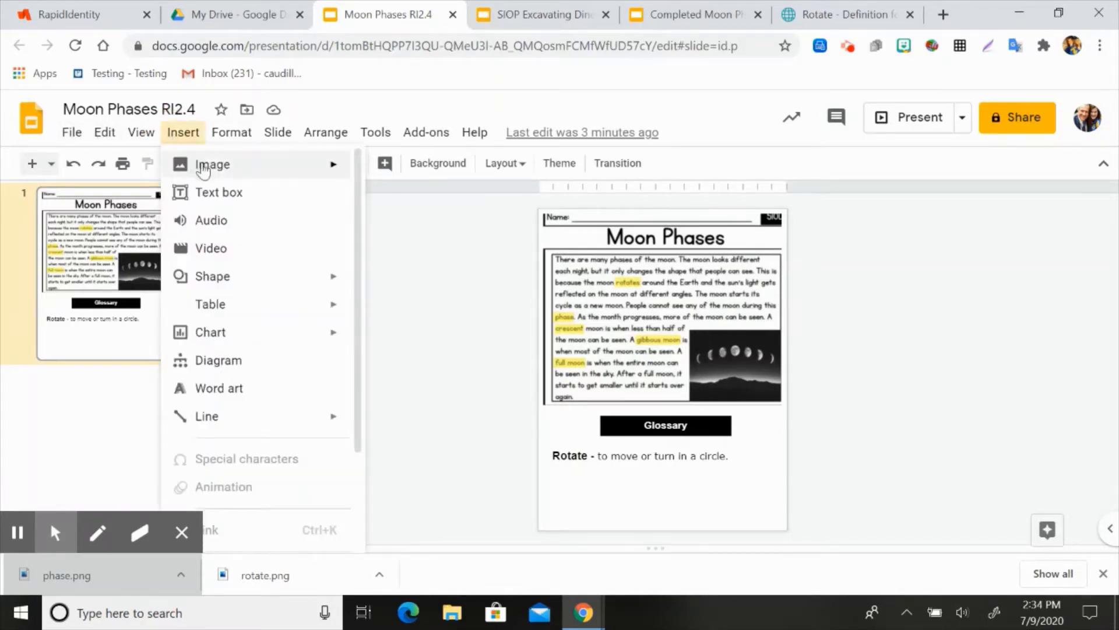
mouse_move(296, 173)
click(381, 171)
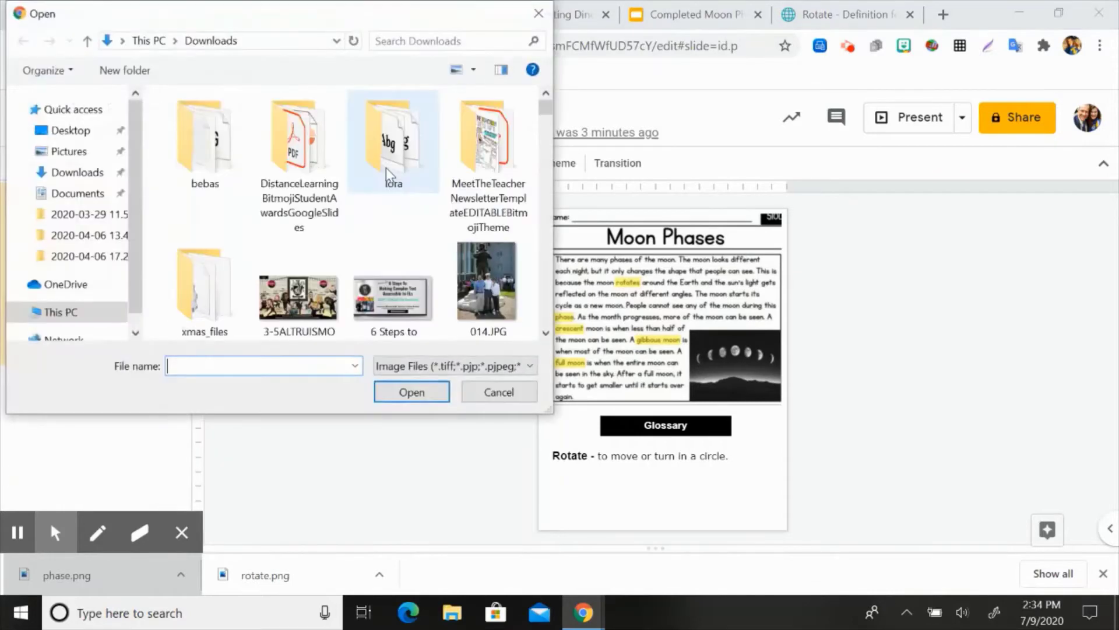
click(430, 39)
text(rotate)
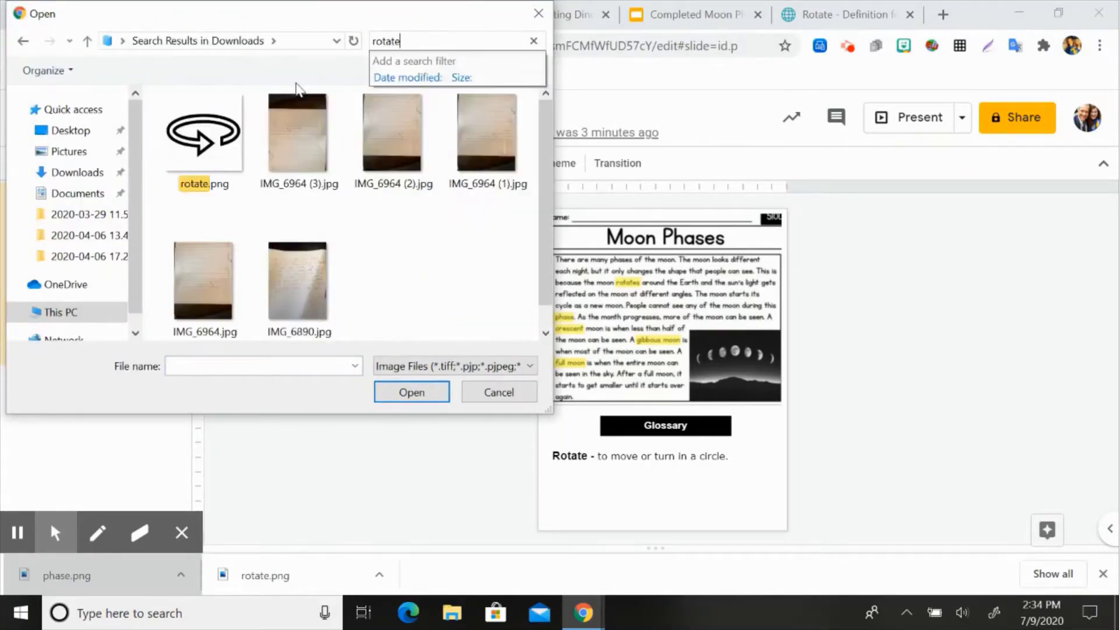
double_click(218, 125)
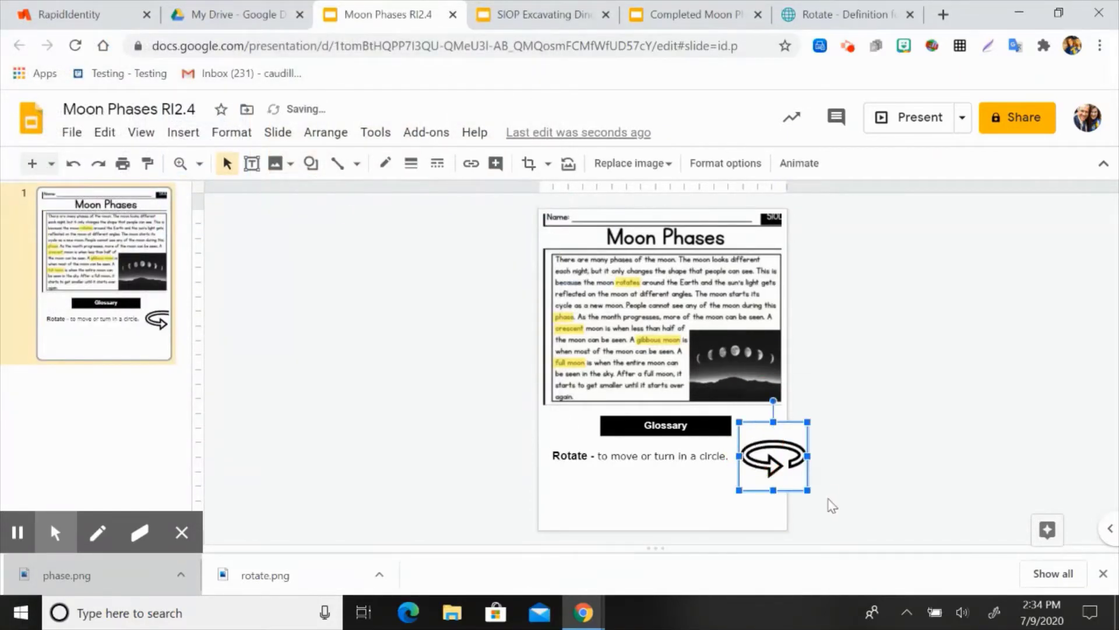
click(776, 463)
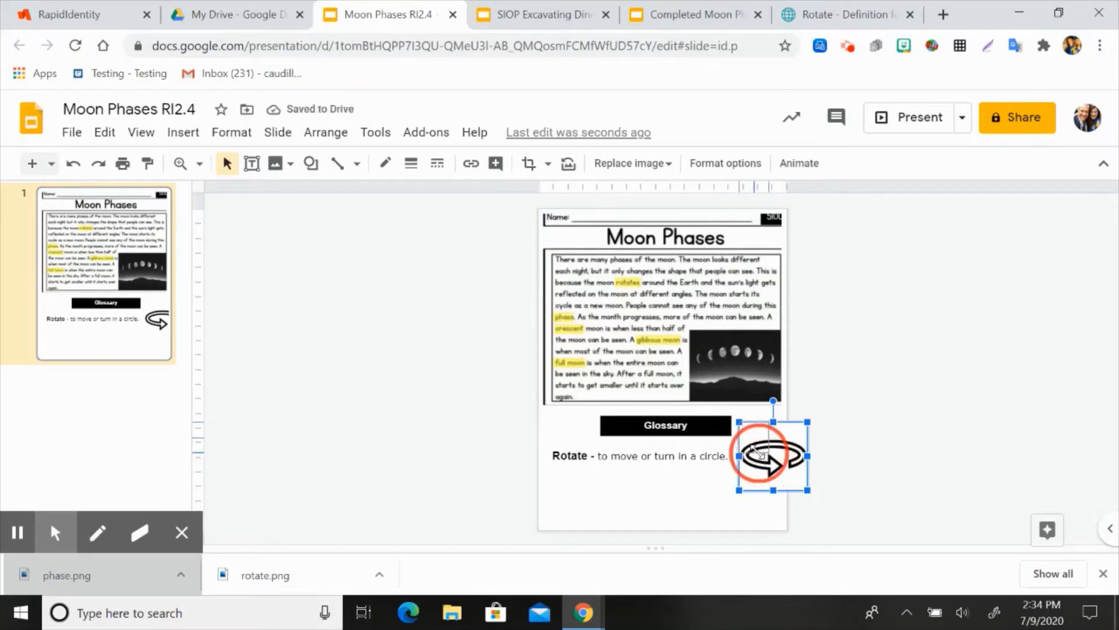